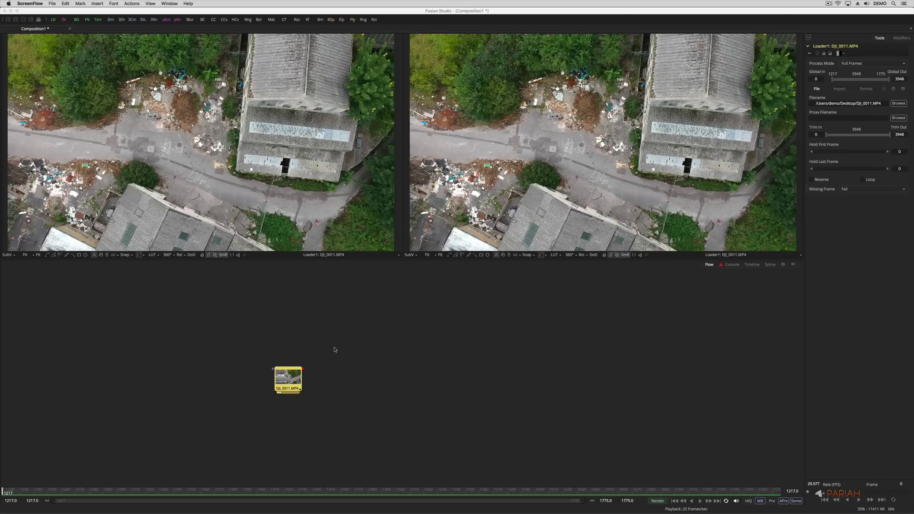
Step: Drag the DJI_0011.MP4 Loader node a little higher in the Flow view
left_click_drag(285, 386, 285, 371)
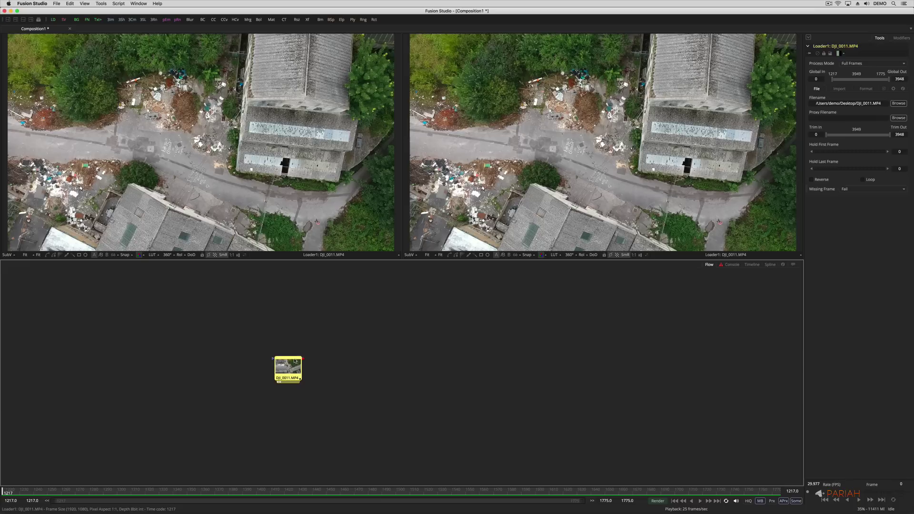
key("space")
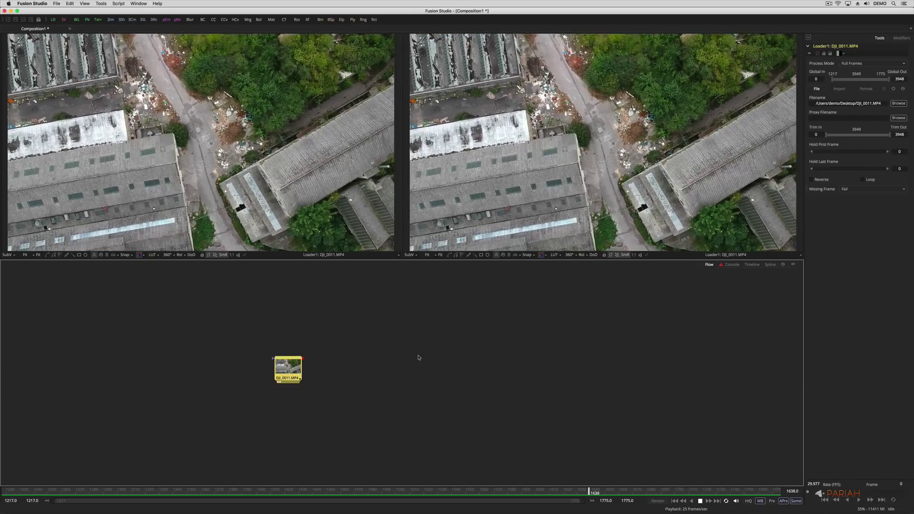
key("space")
left_click(675, 501)
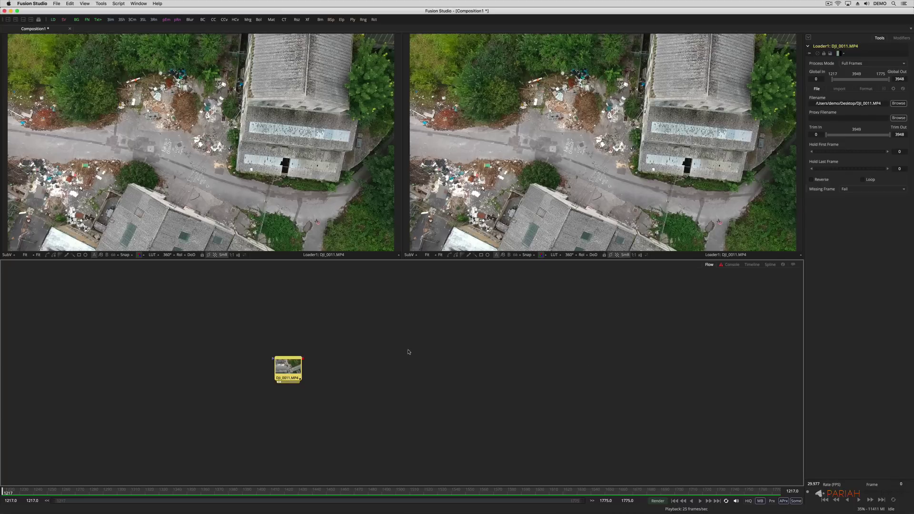
Step: Add a Text+ tool to the comp through the tool search
key("ctrl+space")
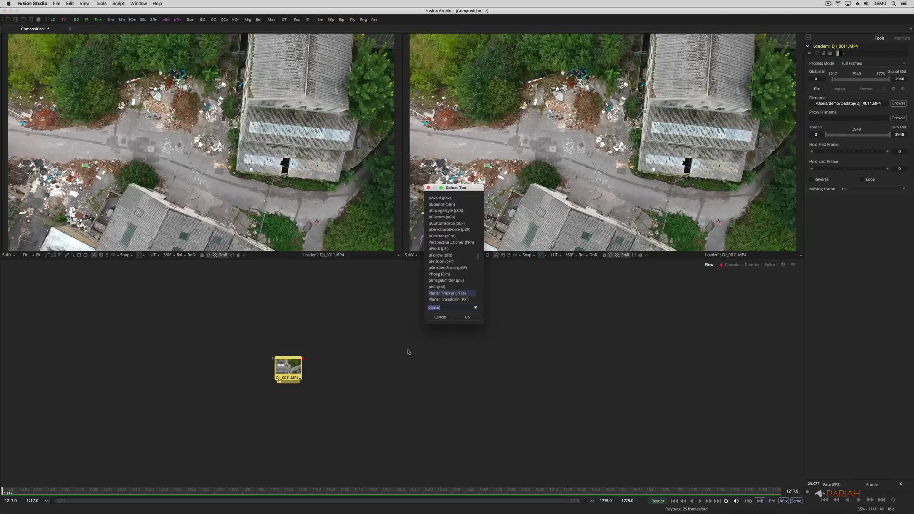
type("text")
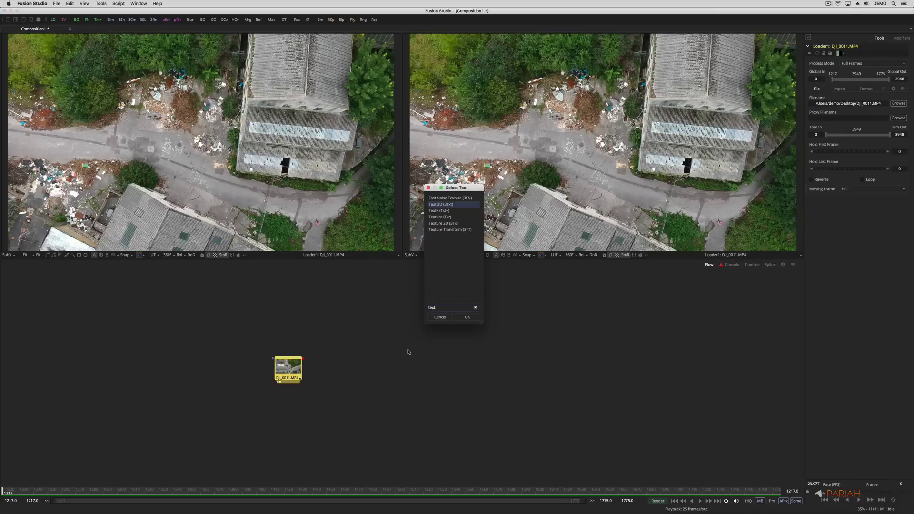
left_click(436, 211)
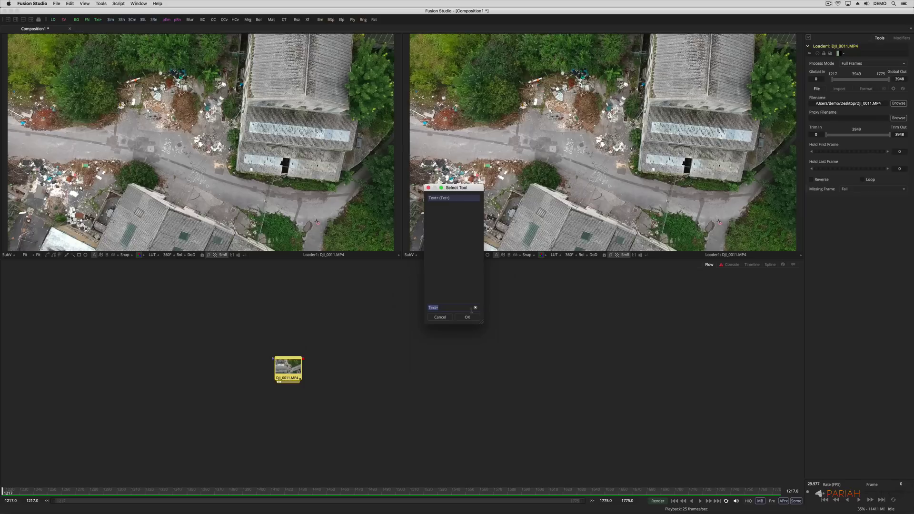
left_click(472, 319)
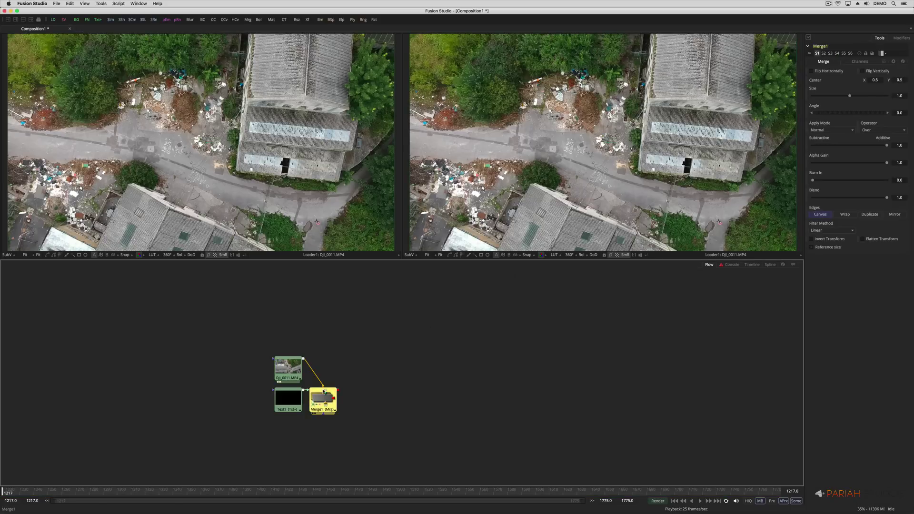
Step: Delete the auto-added Merge1 node and place Text1 above the drone Loader
key("Delete")
left_click(296, 403)
left_click_drag(300, 402, 302, 310)
left_click(302, 310)
Step: View Text1 in the left viewer, enter 'FUSION 9' and set the font to Impact
key("1")
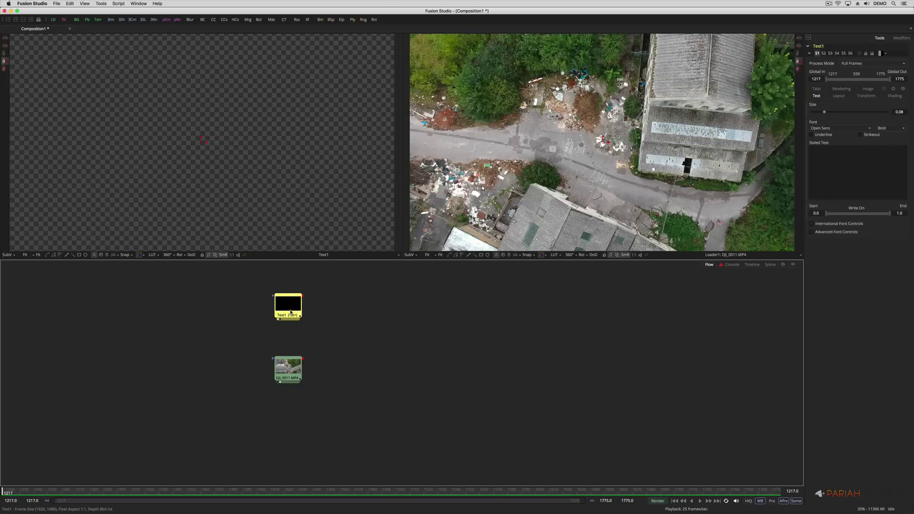
left_click(834, 157)
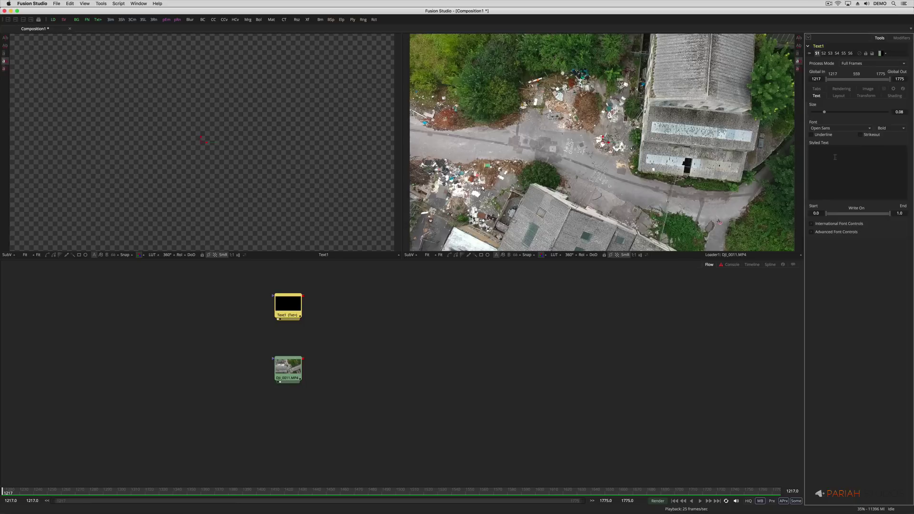
type("FUSION 9")
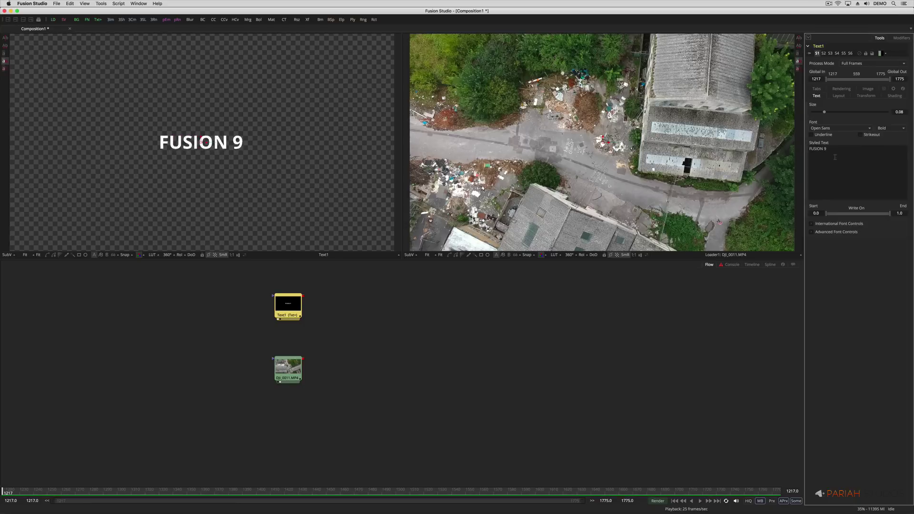
left_click(839, 128)
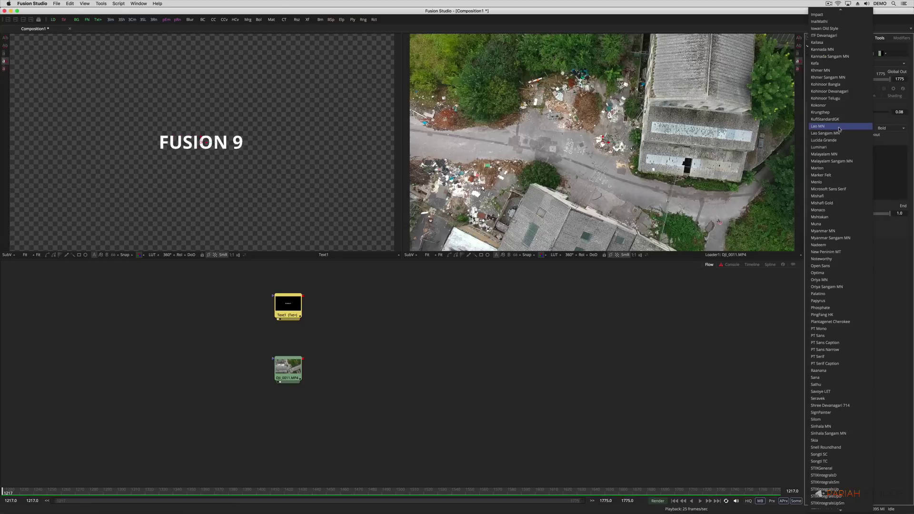
left_click(822, 15)
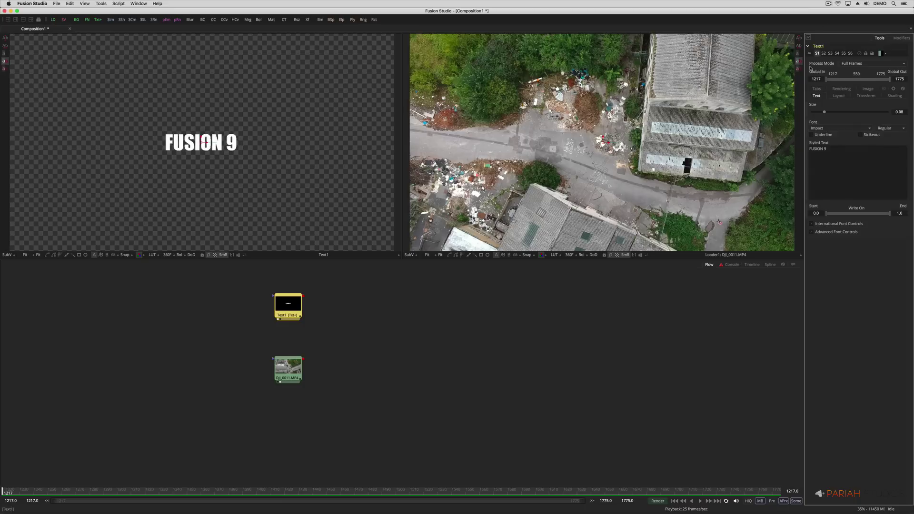
Step: Widen the character spacing, fill the text magenta pink, and enlarge it to size 0.2628
left_click(866, 95)
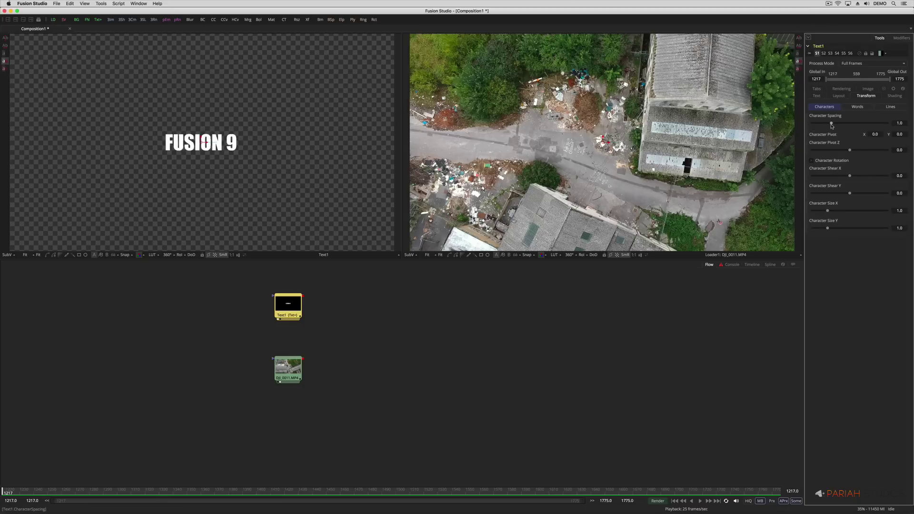
left_click_drag(832, 123, 834, 126)
left_click(895, 96)
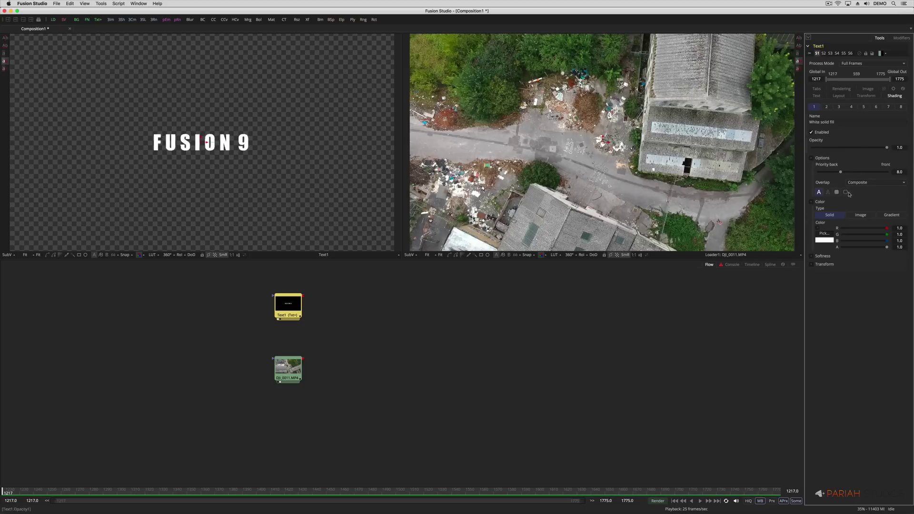
left_click(825, 237)
left_click_drag(766, 333, 773, 336)
left_click(767, 380)
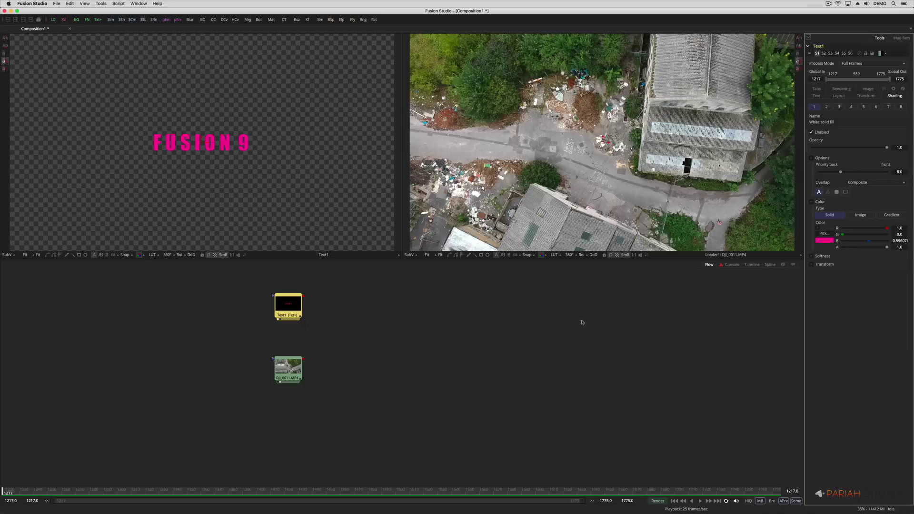
left_click(816, 96)
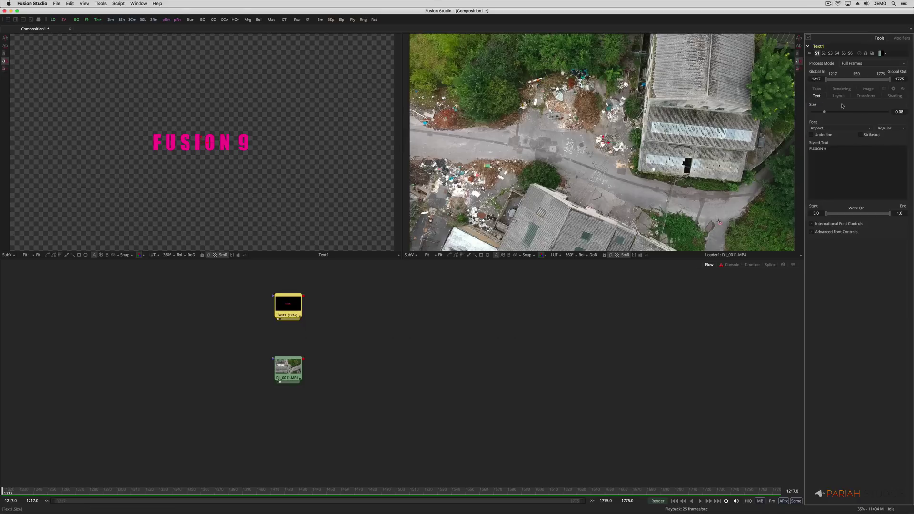
left_click_drag(823, 112, 854, 109)
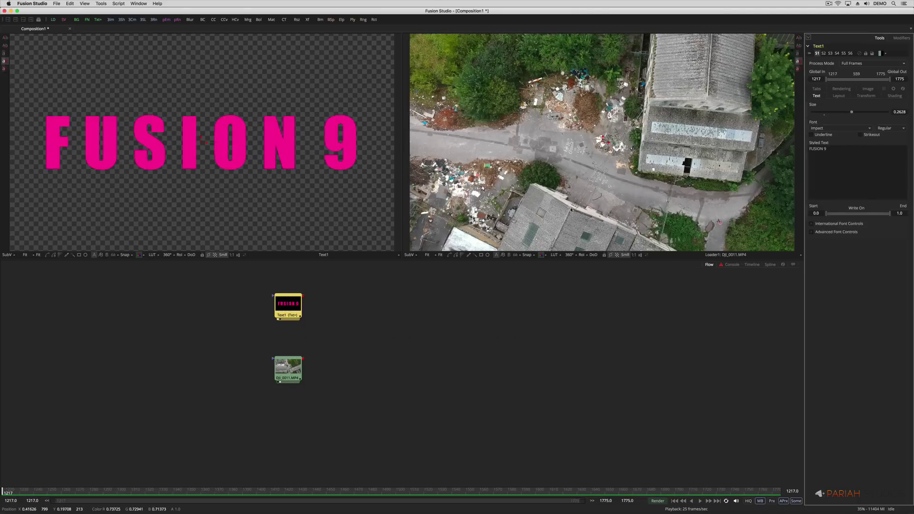
Step: Add a Planar Tracker after the DJI_0011.MP4 Loader using the 'plana' tool search
left_click(293, 373)
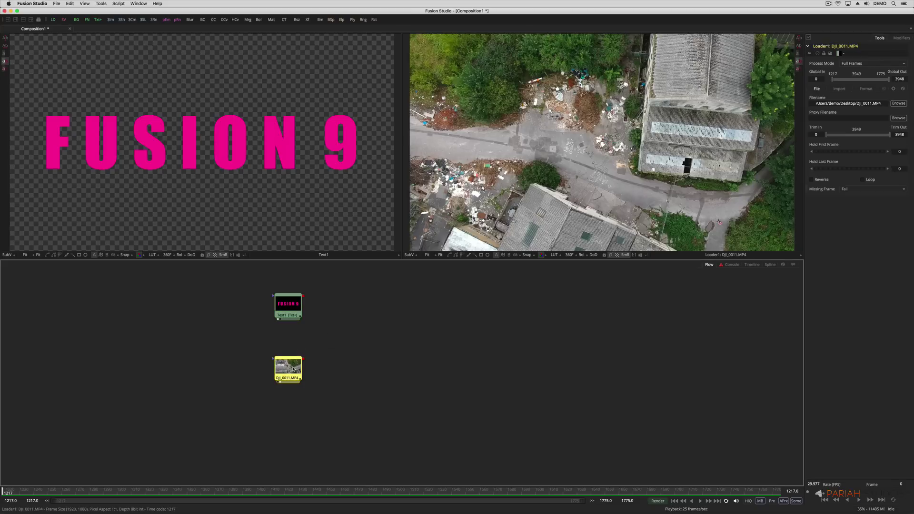
mouse_move(290, 365)
key("shift+space")
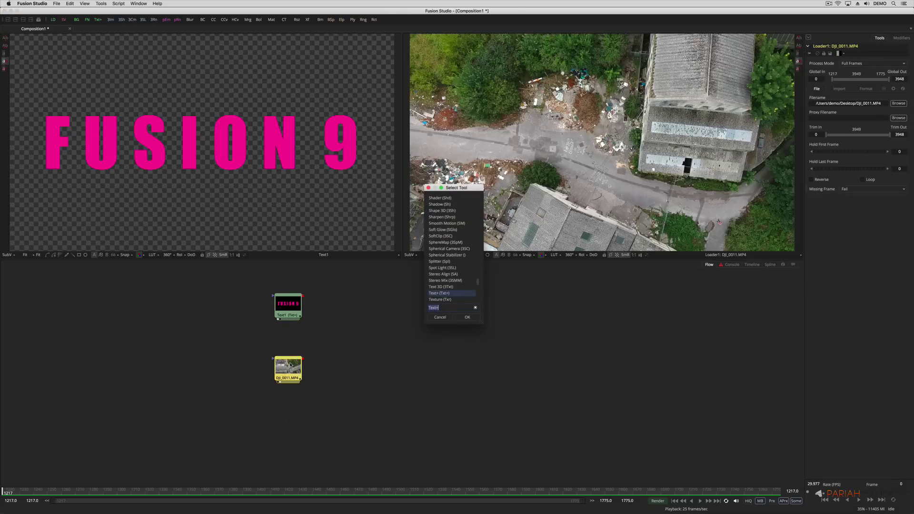
type("planar")
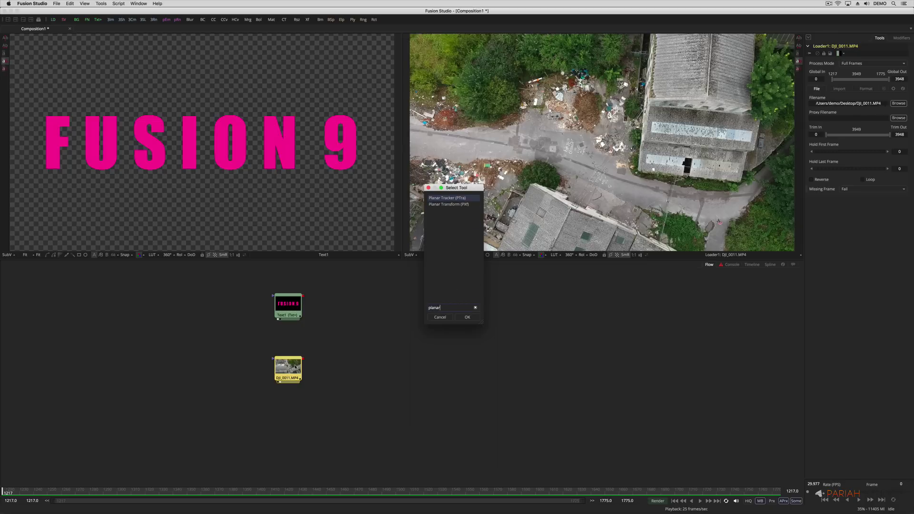
left_click(469, 317)
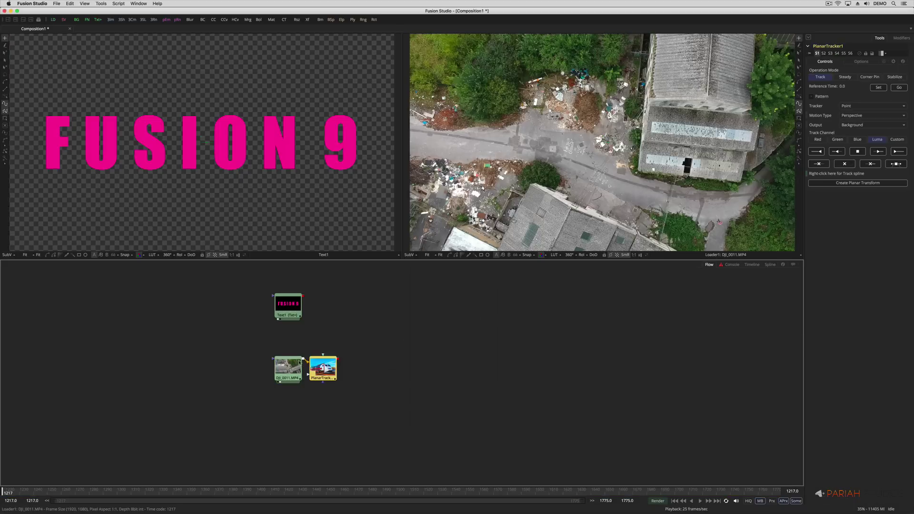
Step: Move PlanarTracker1 right and wire the drone footage into its Background input
left_click_drag(323, 369, 358, 369)
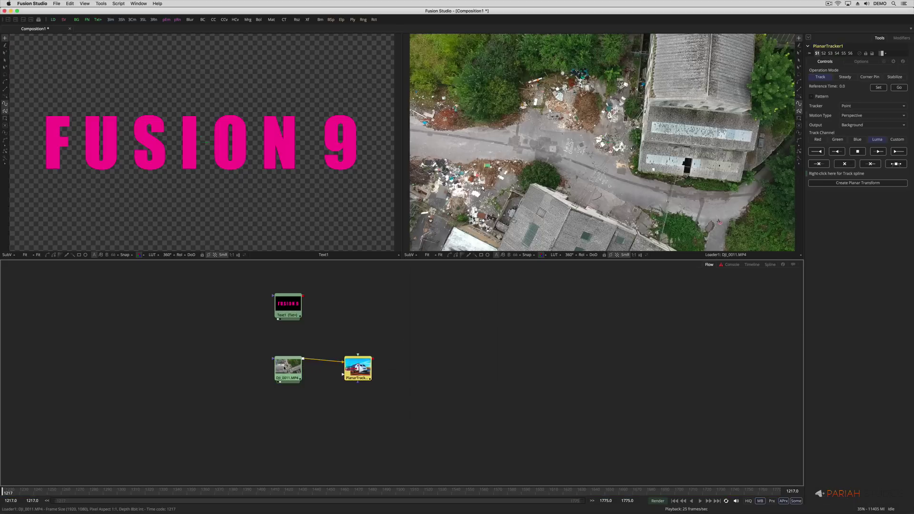
left_click_drag(343, 362, 307, 361)
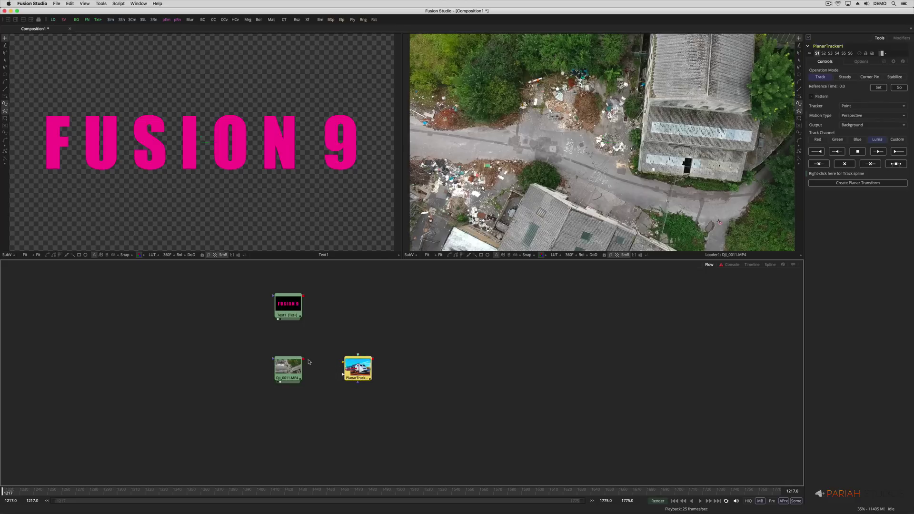
left_click_drag(304, 358, 327, 406)
left_click_drag(304, 361, 421, 377)
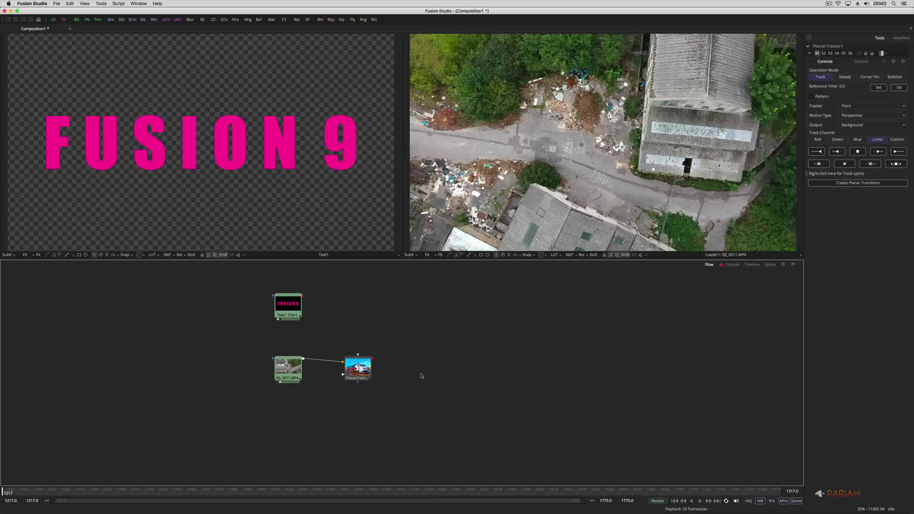
Step: Dismiss the Track Failed warning and set the tracker's reference time to frame 1217
left_click(896, 151)
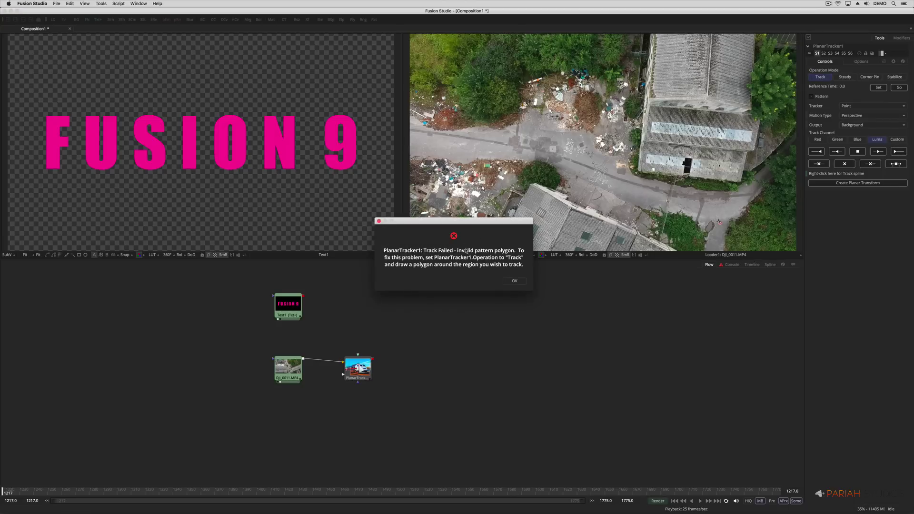
left_click(515, 281)
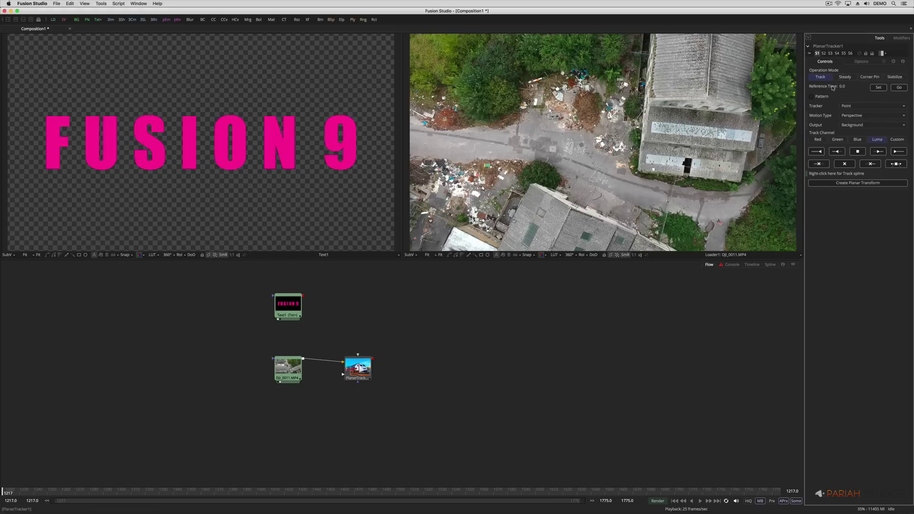
left_click(877, 88)
left_click(860, 107)
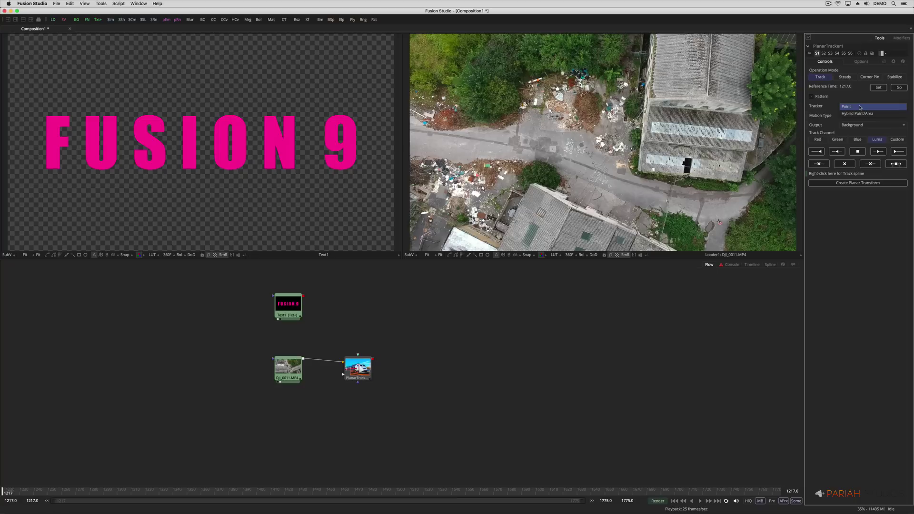
left_click(860, 106)
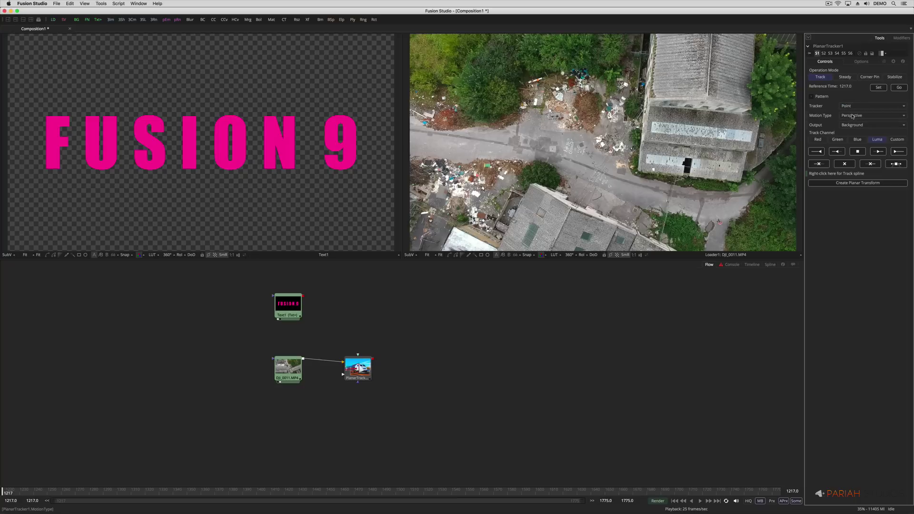
left_click(859, 116)
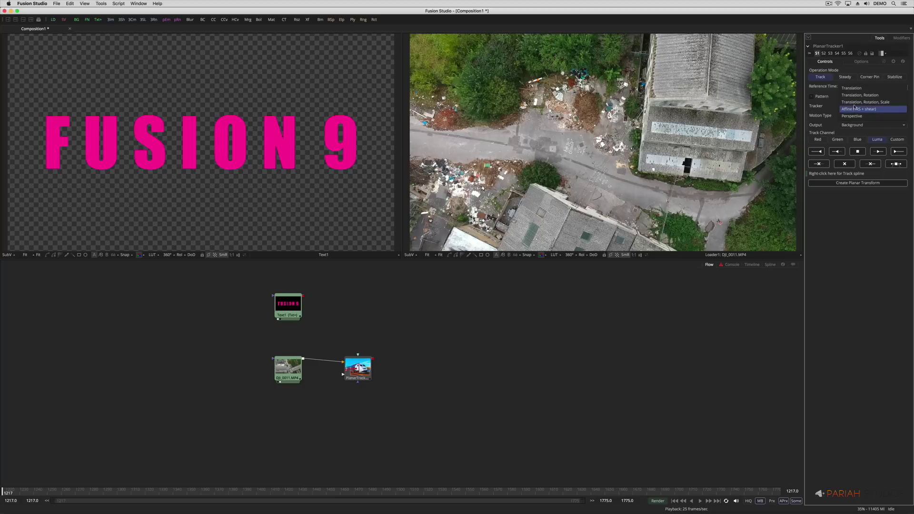
left_click(878, 209)
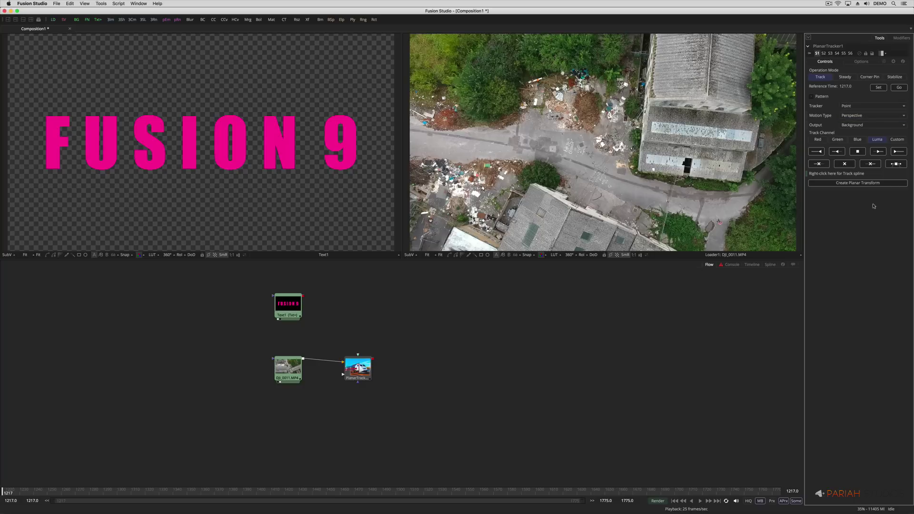
left_click(857, 126)
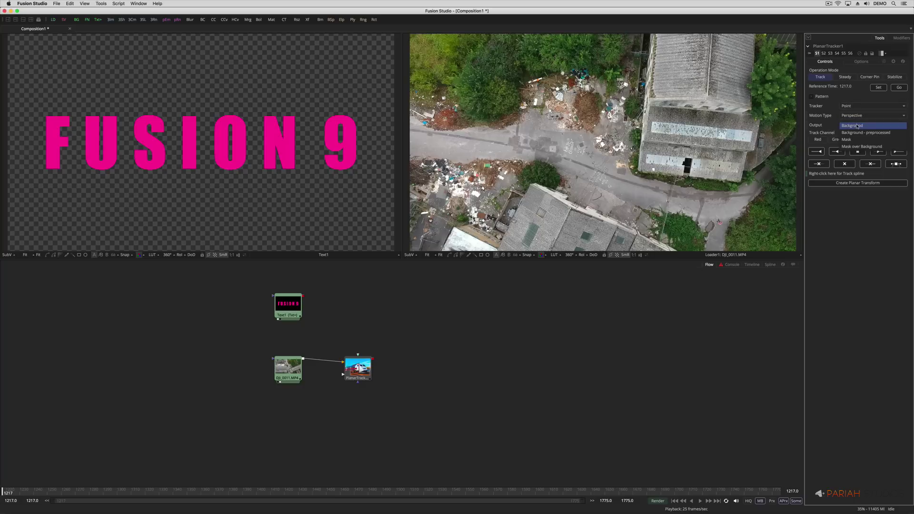
left_click(858, 127)
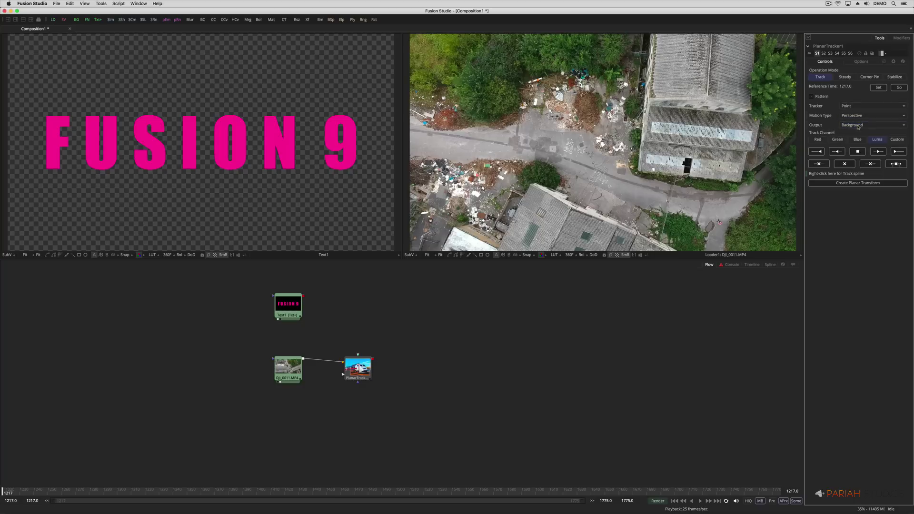
left_click(898, 152)
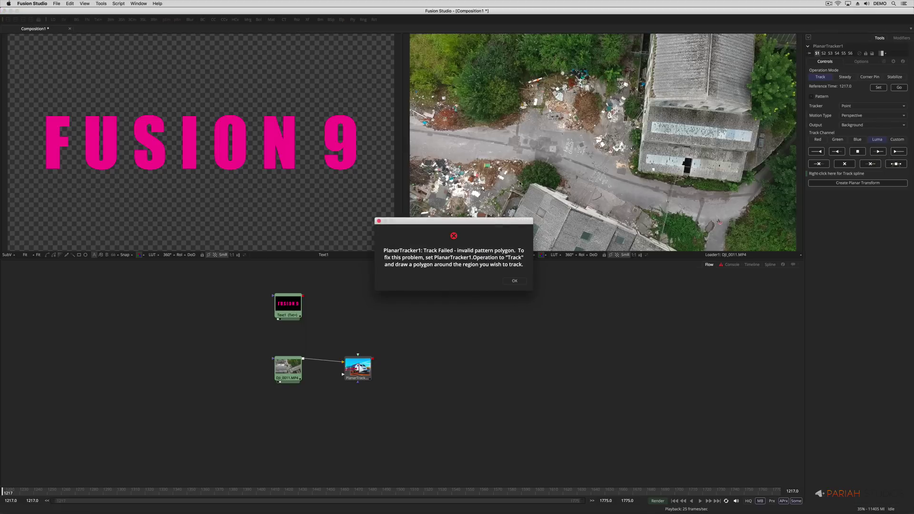
left_click(515, 282)
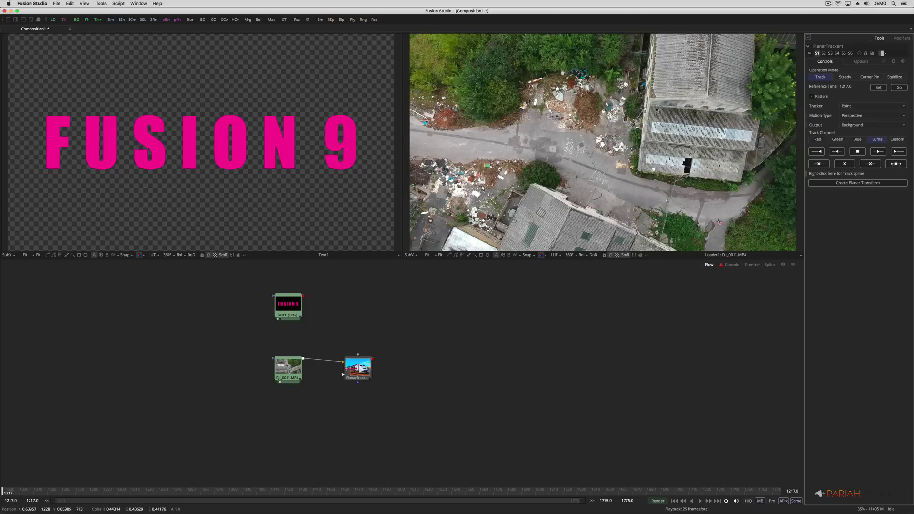
Step: With PlanarTracker1 selected, draw a closed pattern polygon around the right building's slanted roof
left_click(748, 119)
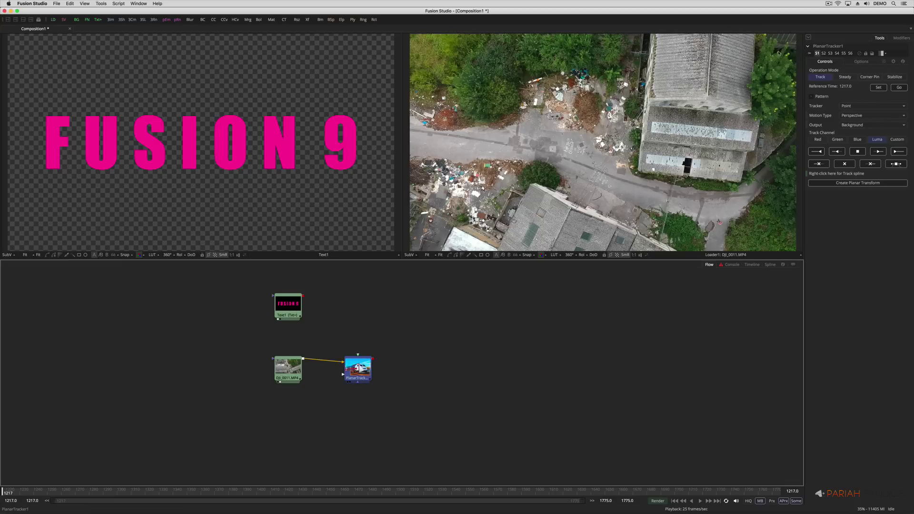
left_click(358, 369)
left_click(660, 112)
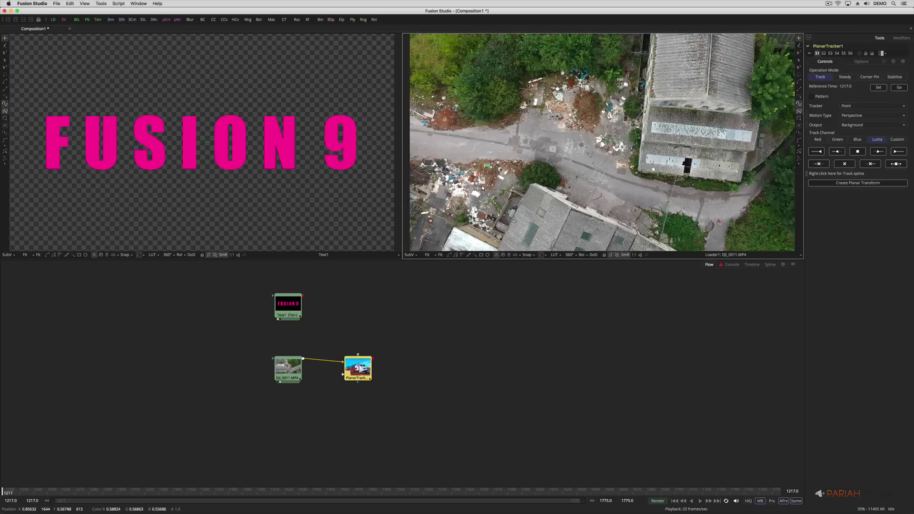
left_click(746, 145)
left_click(656, 111)
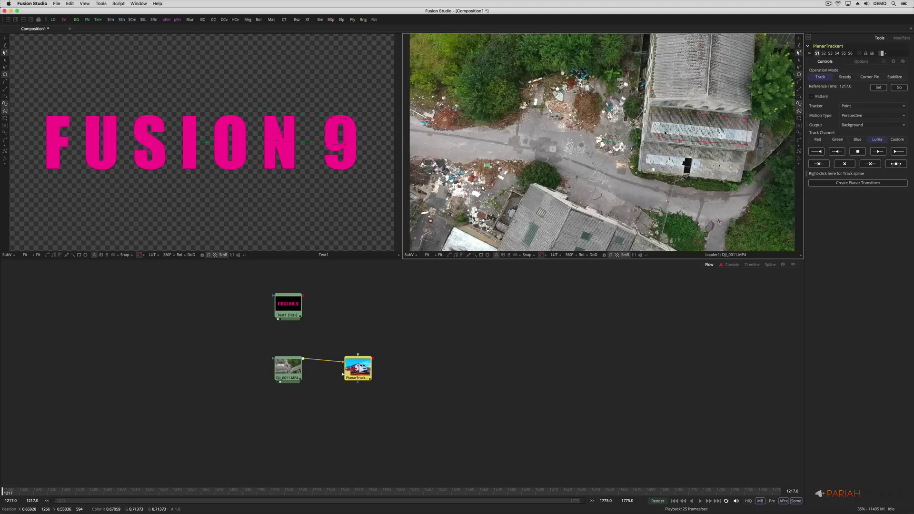
Step: Track the roof pattern through to frame 1774, then play back the clip to check it
left_click(900, 153)
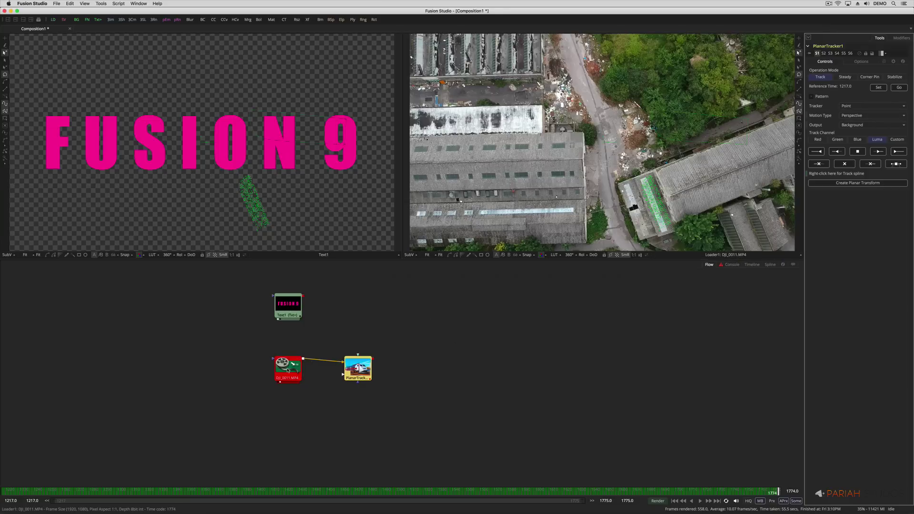
left_click(675, 501)
left_click(700, 501)
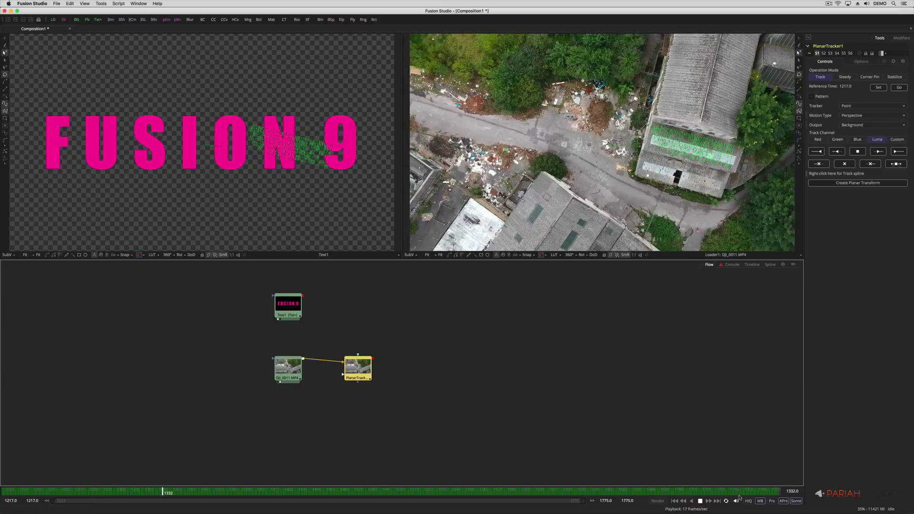
left_click(700, 501)
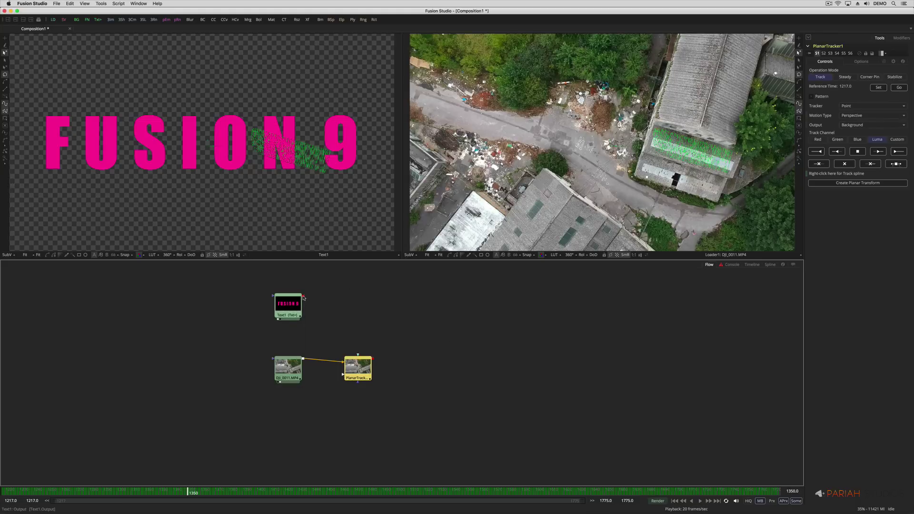
Step: Connect Text1 to PlanarTracker1's Corner Pin 1 input and show the tracker in the right viewer
left_click_drag(305, 298, 365, 370)
left_click(379, 370)
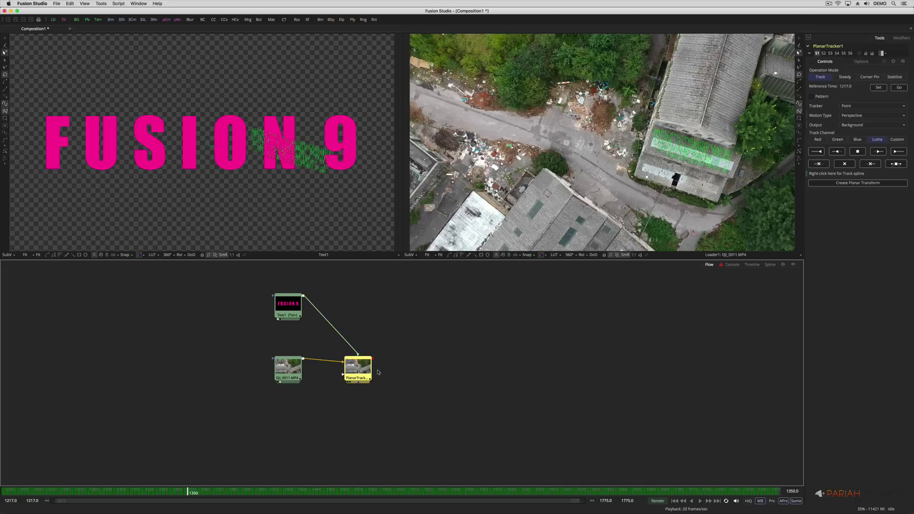
left_click_drag(290, 311, 360, 343)
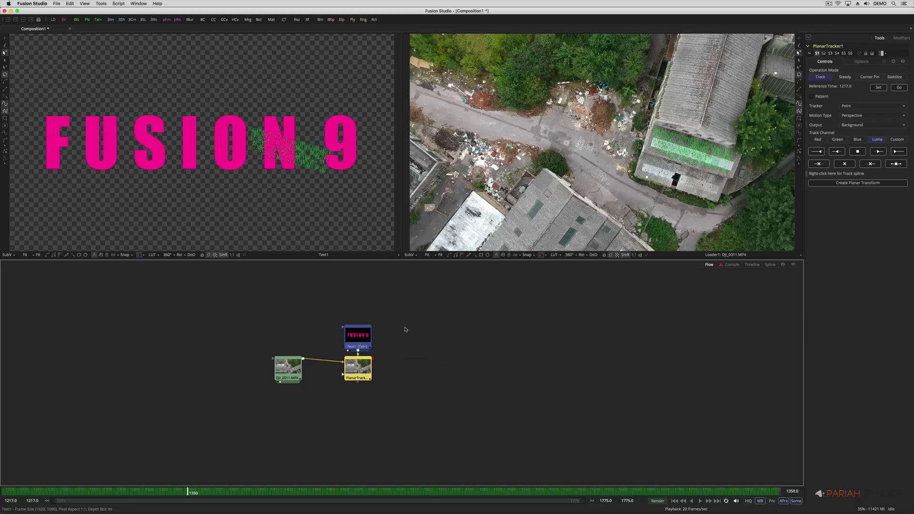
left_click(367, 371)
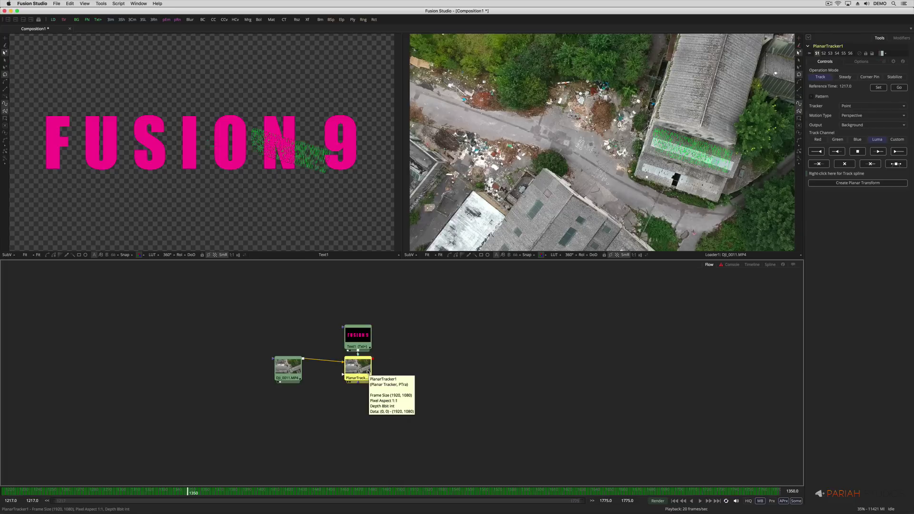
key("2")
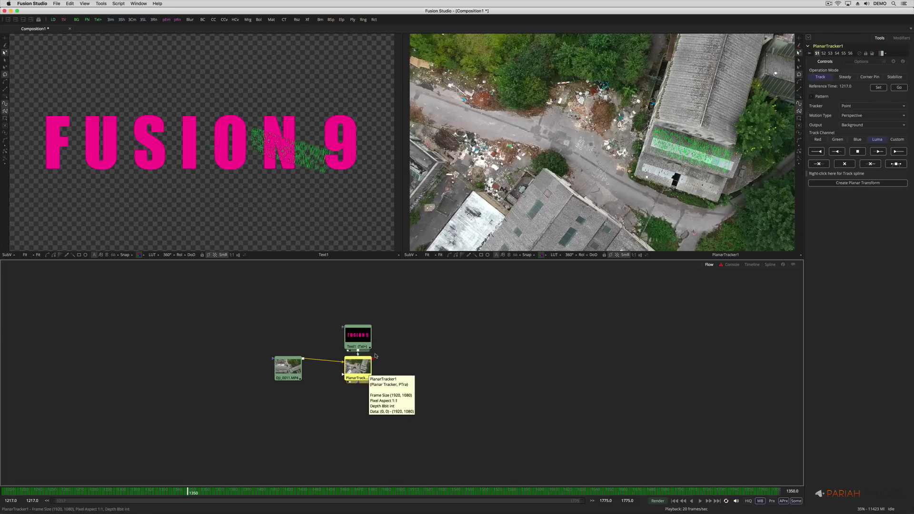
Step: Switch PlanarTracker1 to Corner Pin mode and zoom the right viewer to 200%
left_click(866, 78)
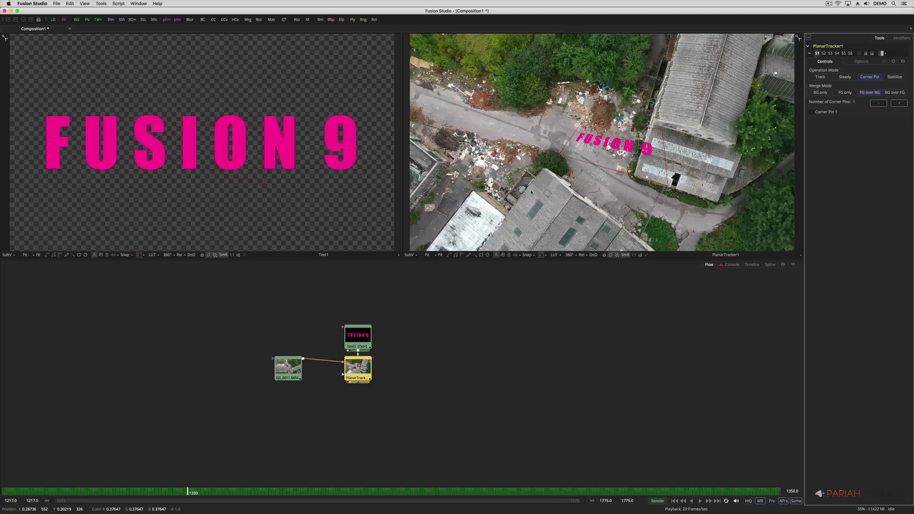
left_click(427, 256)
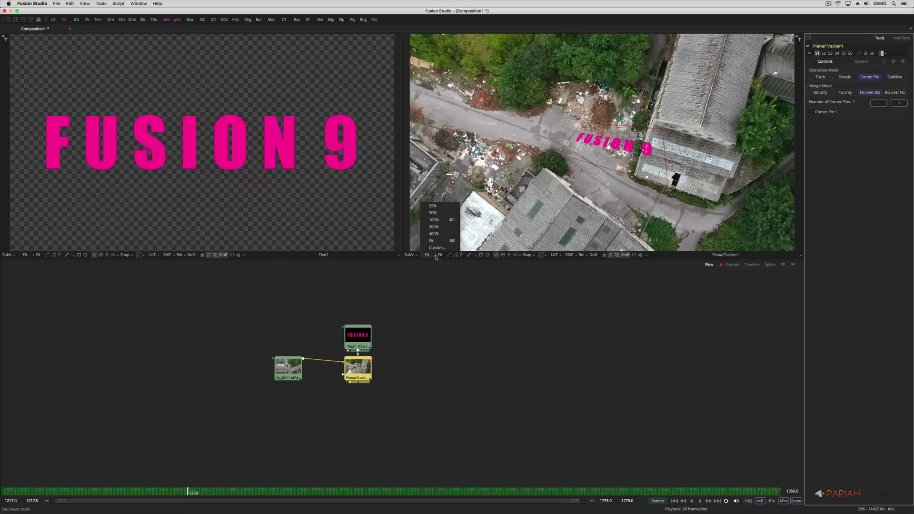
left_click(433, 227)
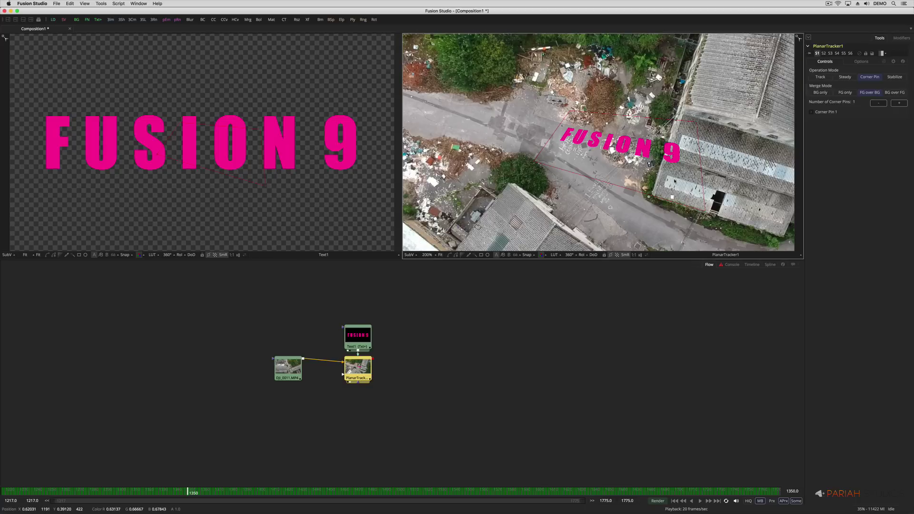
scroll(655, 110, "right", 3)
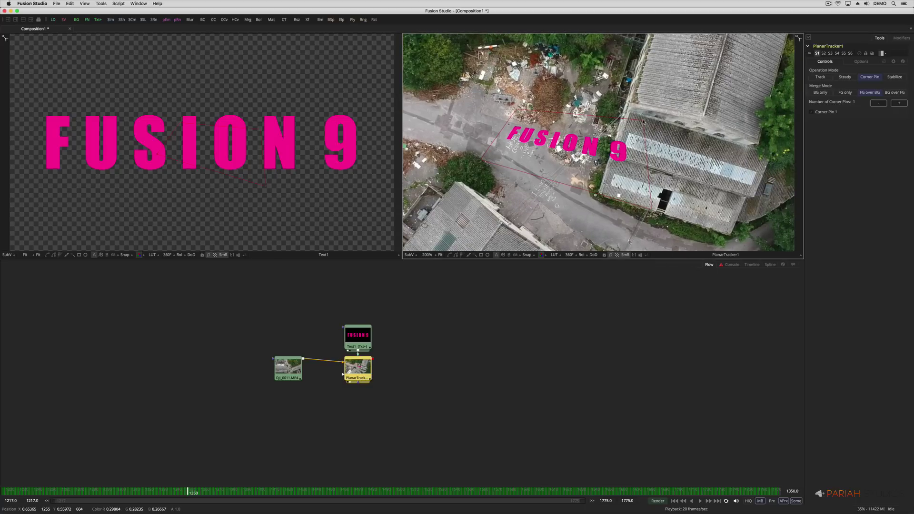
Step: Drag the four corner-pin handles onto the roof corners so the text lies along the roof
left_click_drag(643, 122, 746, 151)
left_click_drag(616, 157, 731, 191)
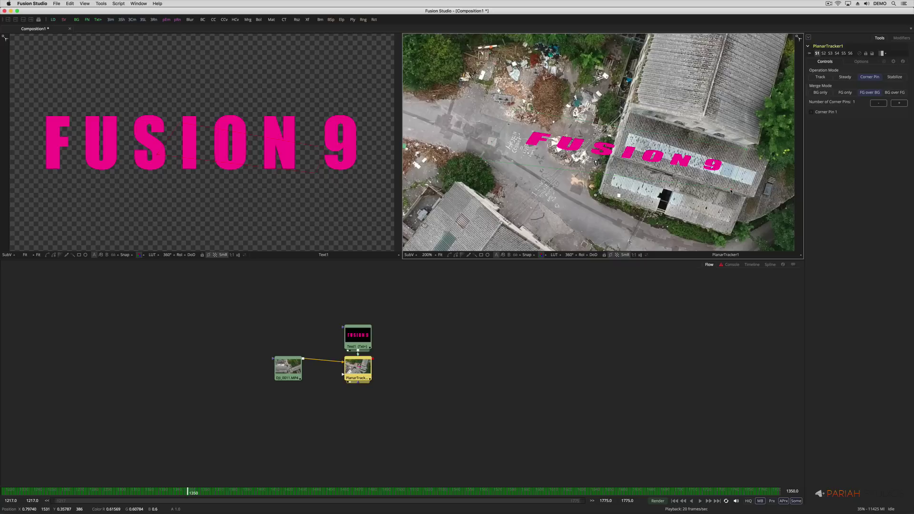
left_click_drag(523, 111, 632, 113)
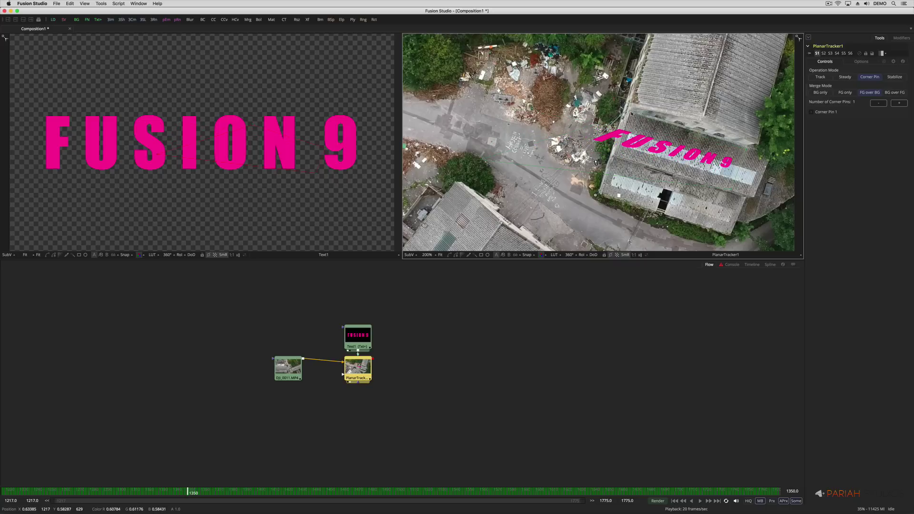
left_click_drag(481, 161, 614, 166)
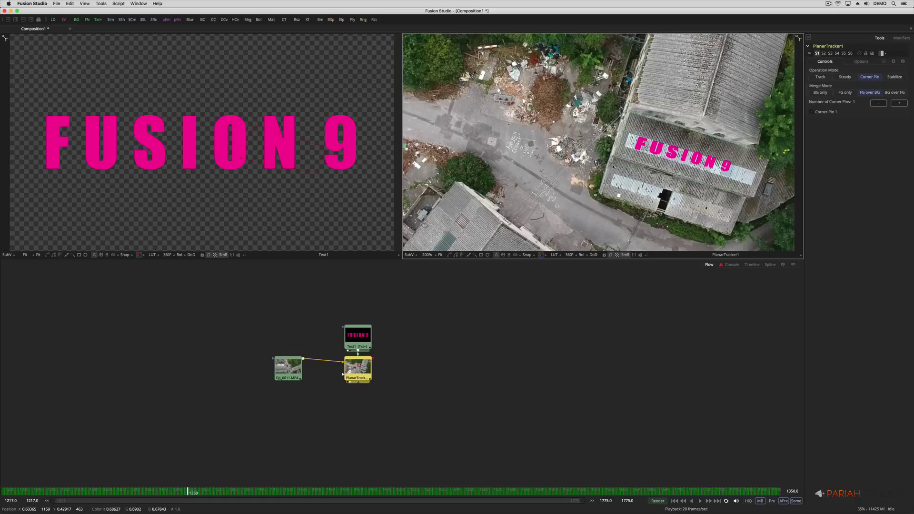
left_click_drag(752, 190, 731, 198)
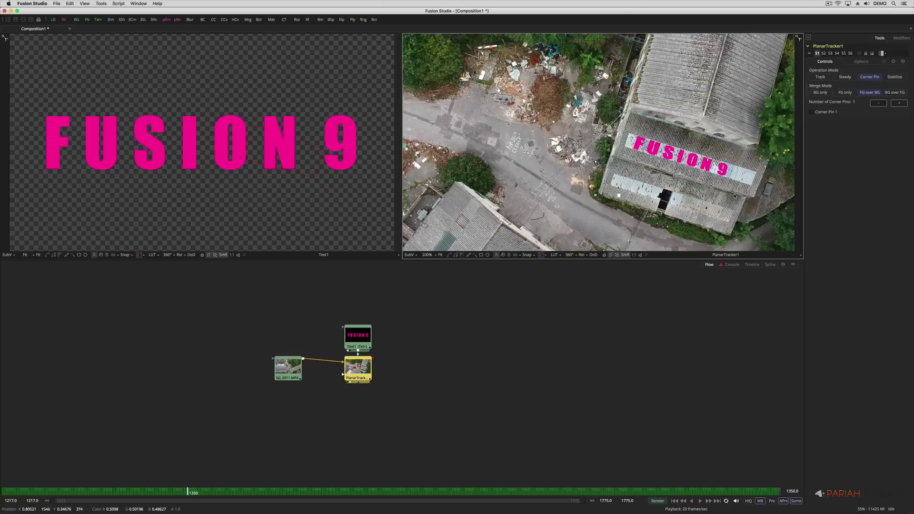
left_click_drag(731, 200, 727, 195)
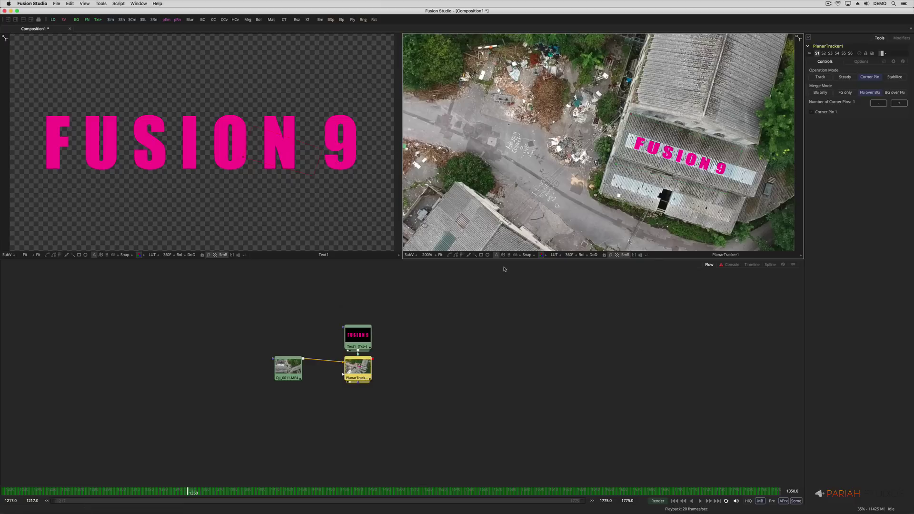
Step: Fit the drone frame in the viewer and play the shot from frame one to check the track
key("ctrl+f")
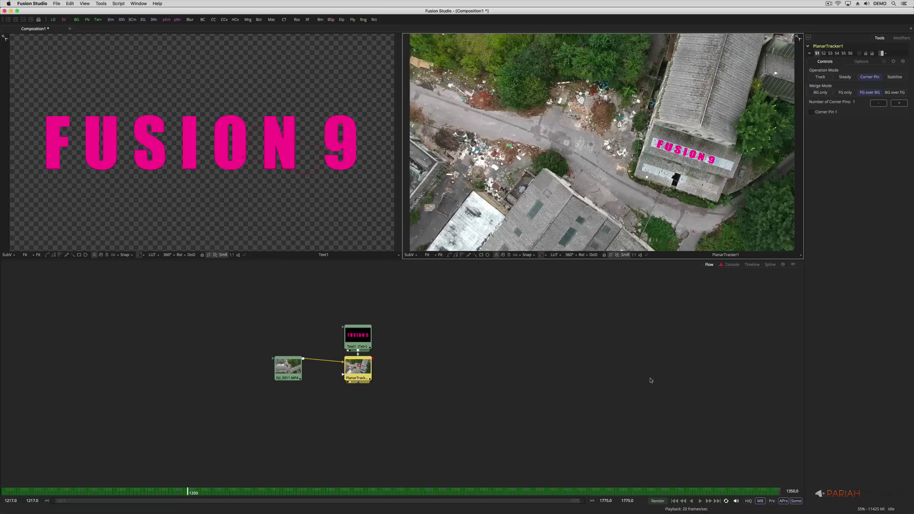
left_click(675, 501)
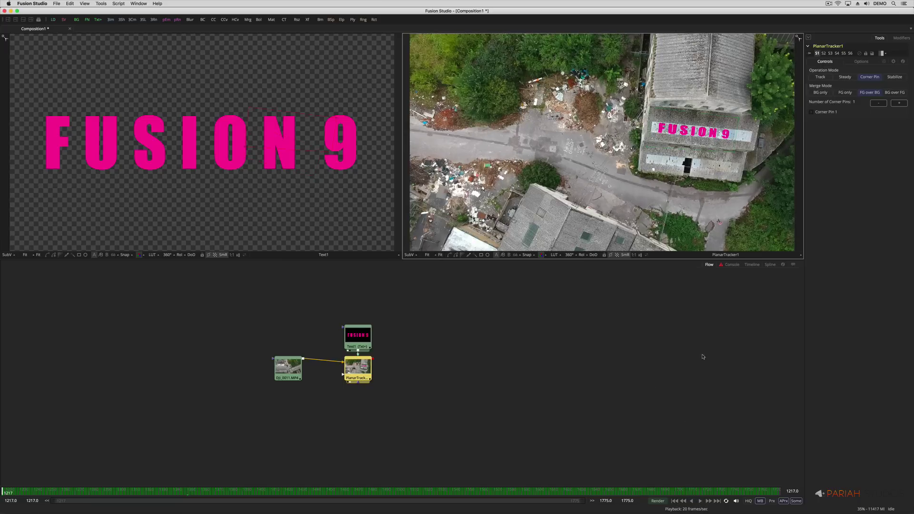
left_click(700, 501)
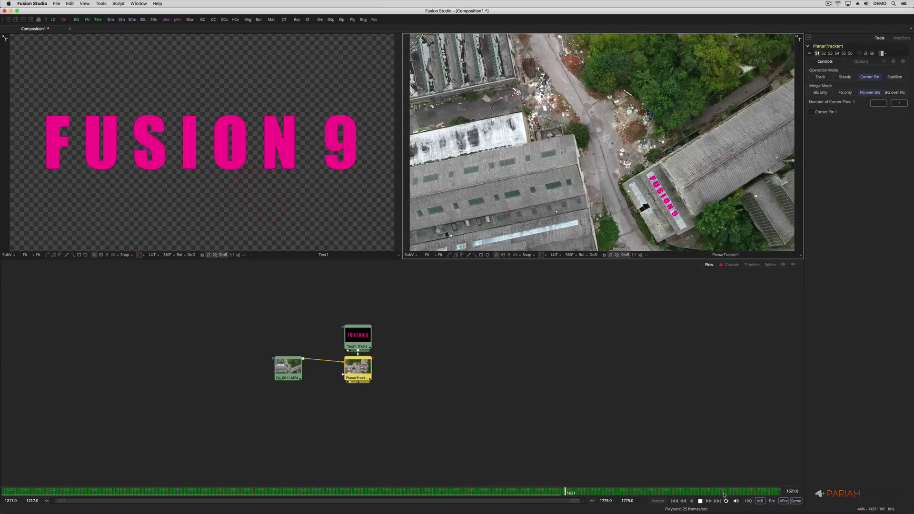
left_click(700, 501)
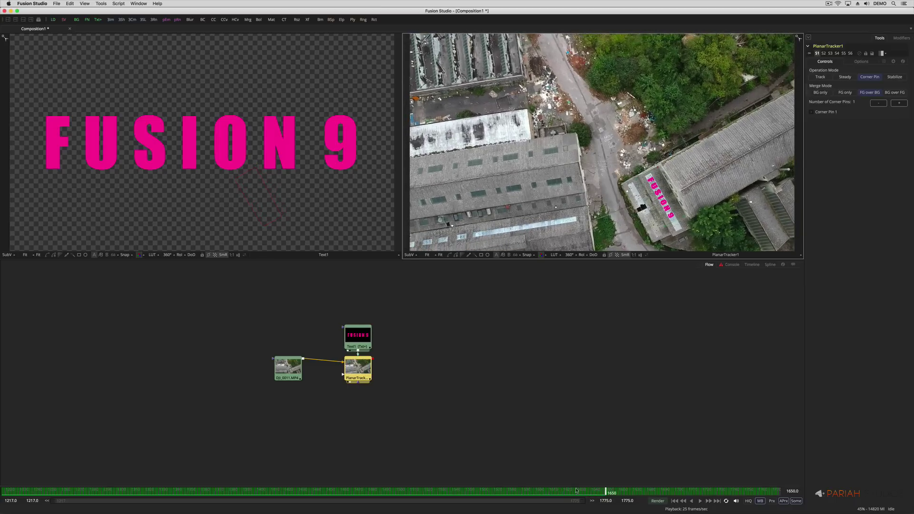
Step: At frame 1329, recolour Text1's fill with a darkened grey sampled from the roof
left_click(159, 493)
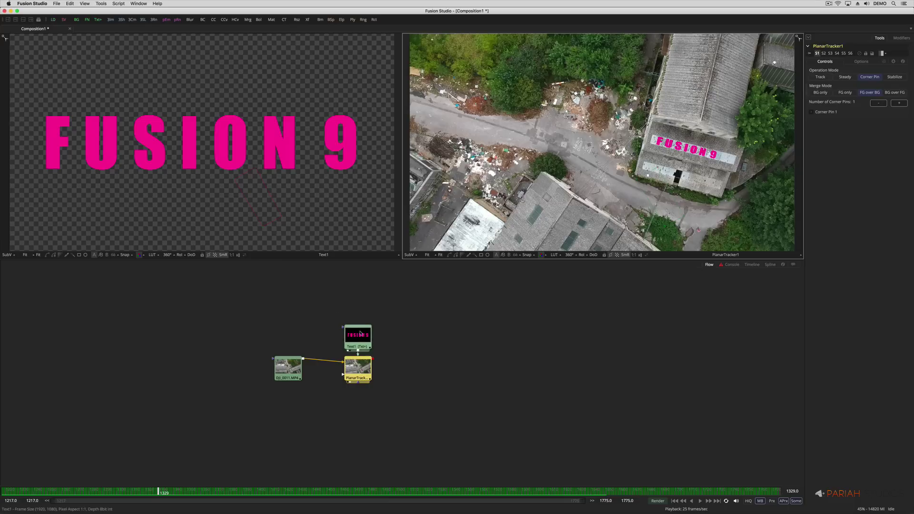
left_click(358, 337)
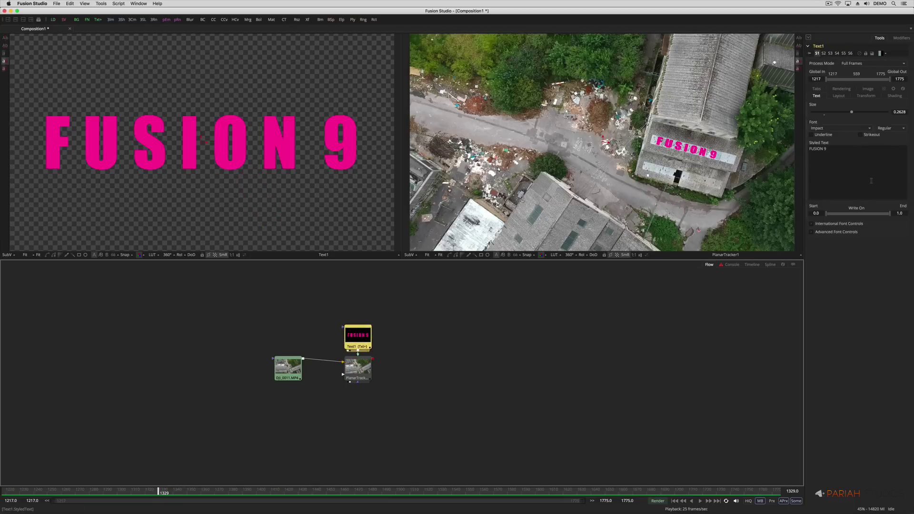
left_click(895, 96)
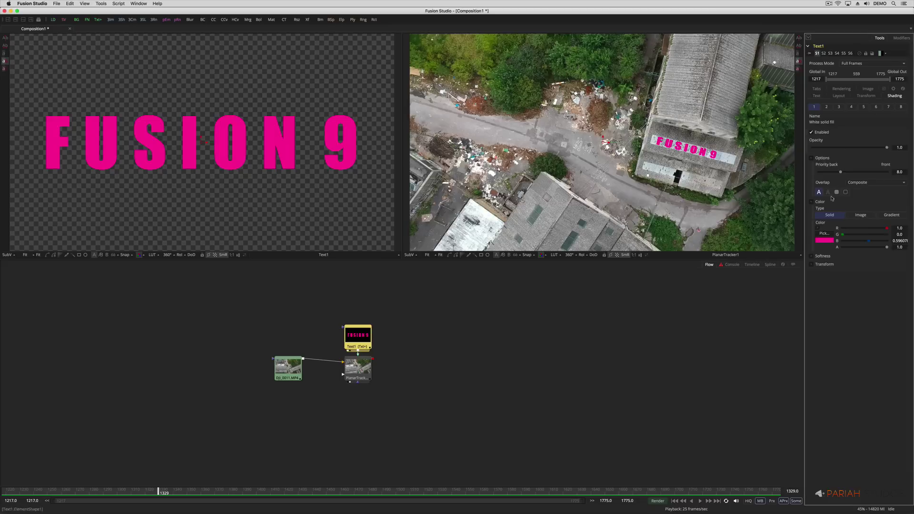
left_click(824, 234)
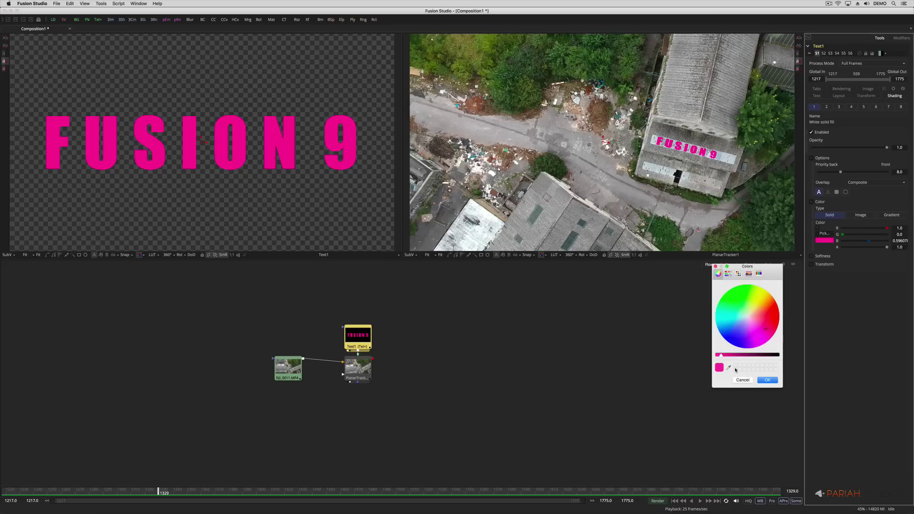
left_click(729, 368)
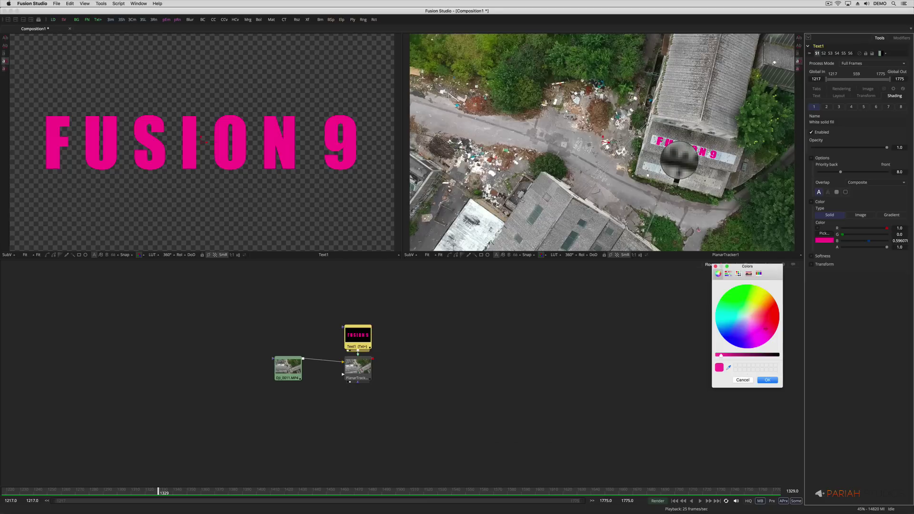
left_click(680, 161)
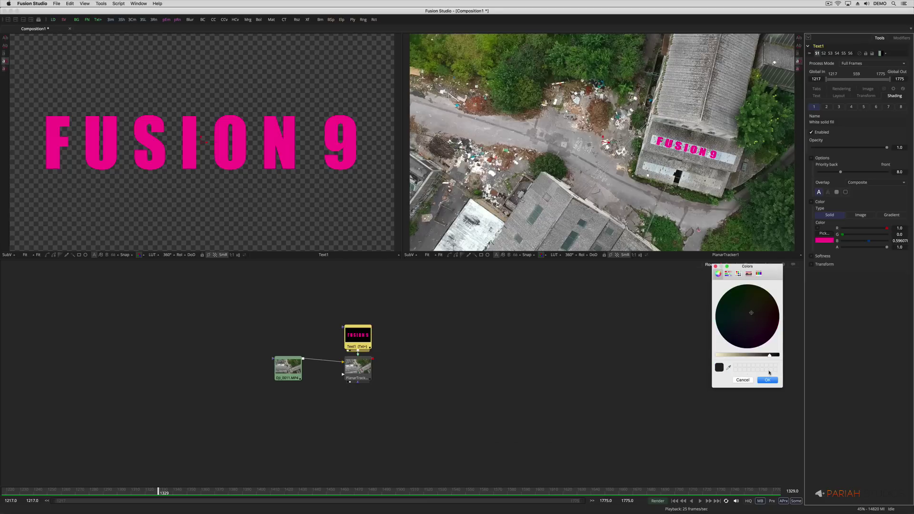
left_click(765, 355)
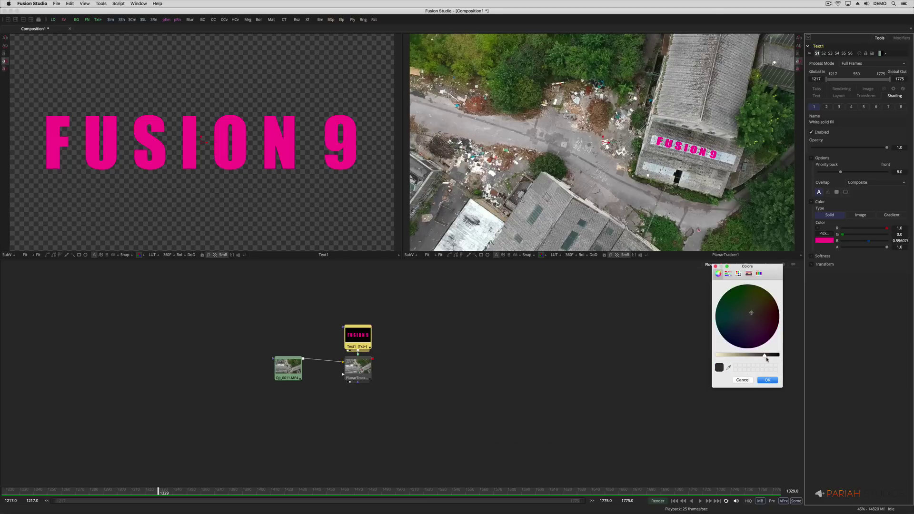
left_click(768, 380)
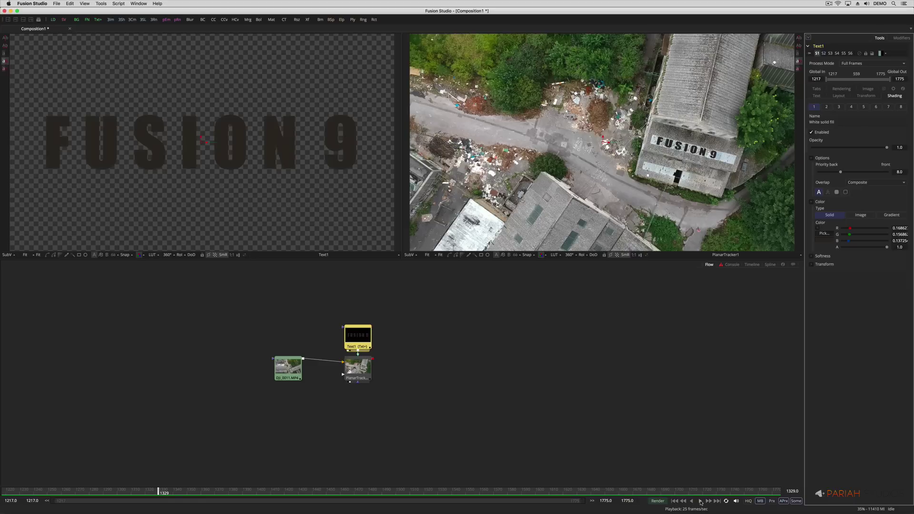
left_click(700, 502)
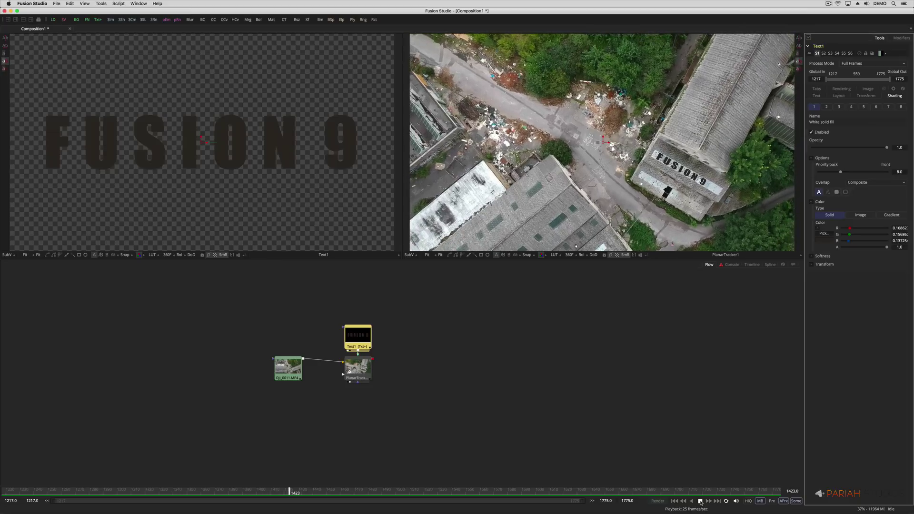
left_click(700, 501)
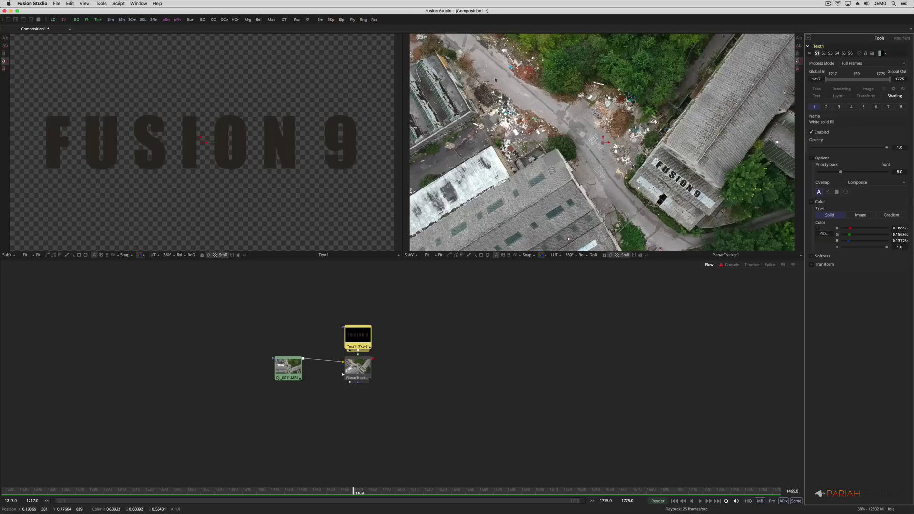
left_click(701, 501)
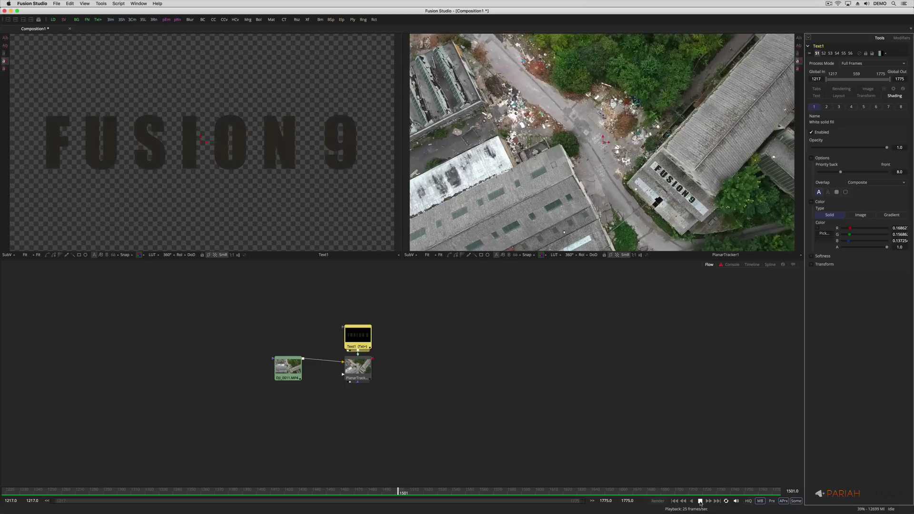